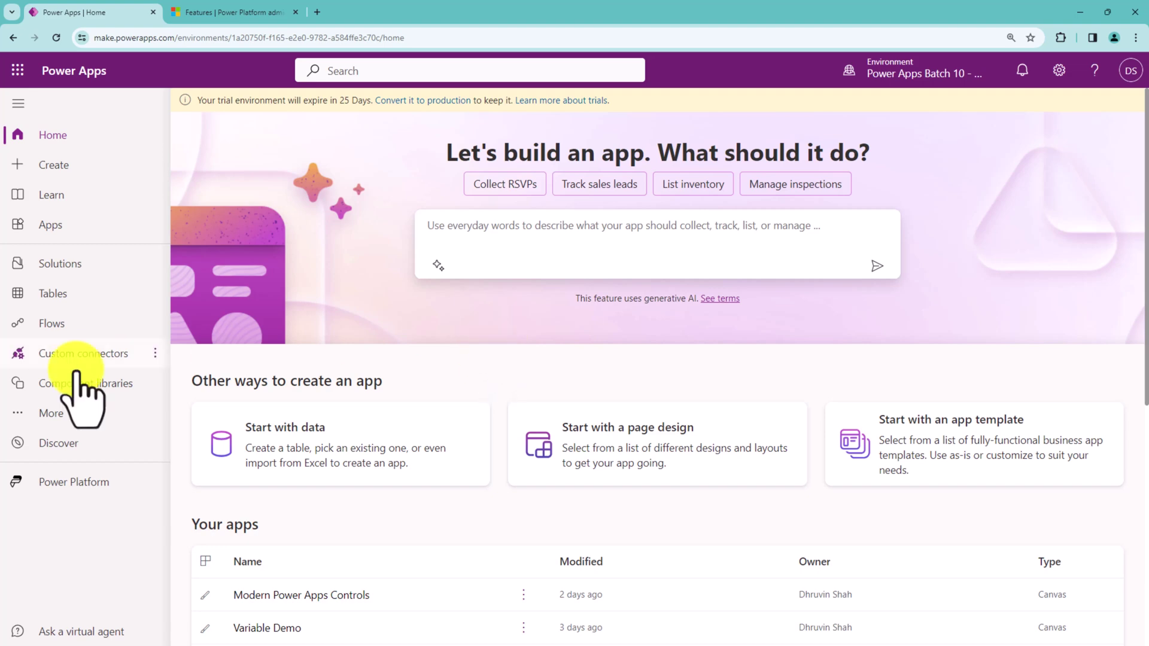
Step: Show the environment's Solutions list and mark up the Unmanaged/Managed/All filters, then clear the marks
left_click(90, 264)
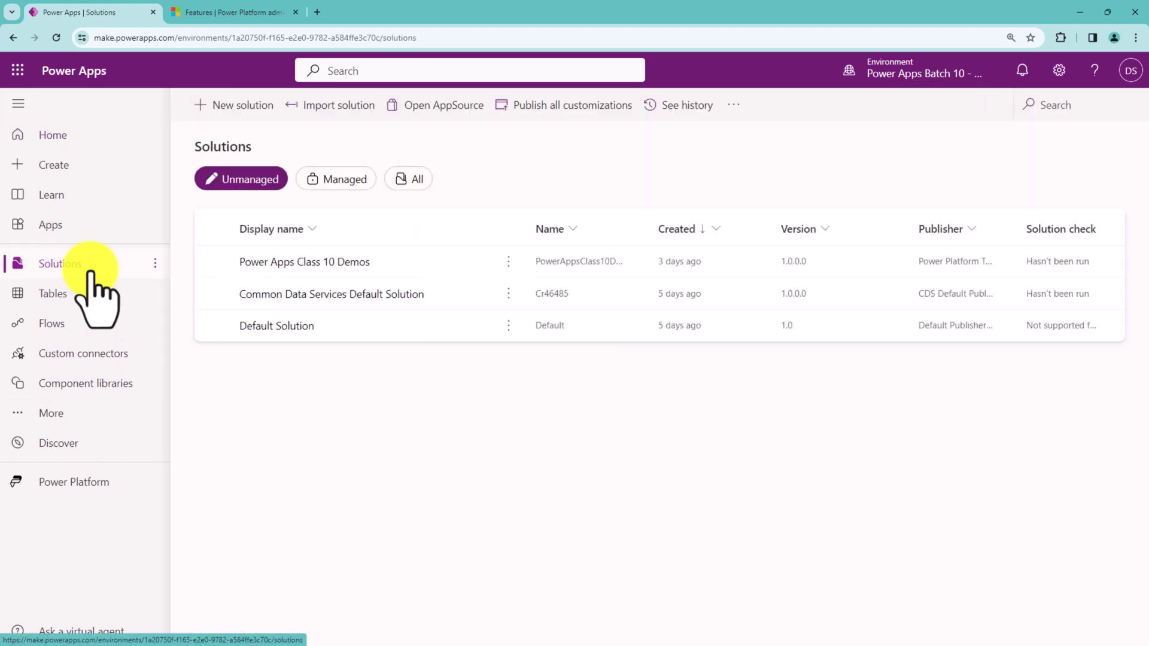
mouse_move(192, 200)
left_mouse_down()
mouse_move(527, 159)
mouse_move(176, 166)
mouse_move(310, 212)
left_mouse_up()
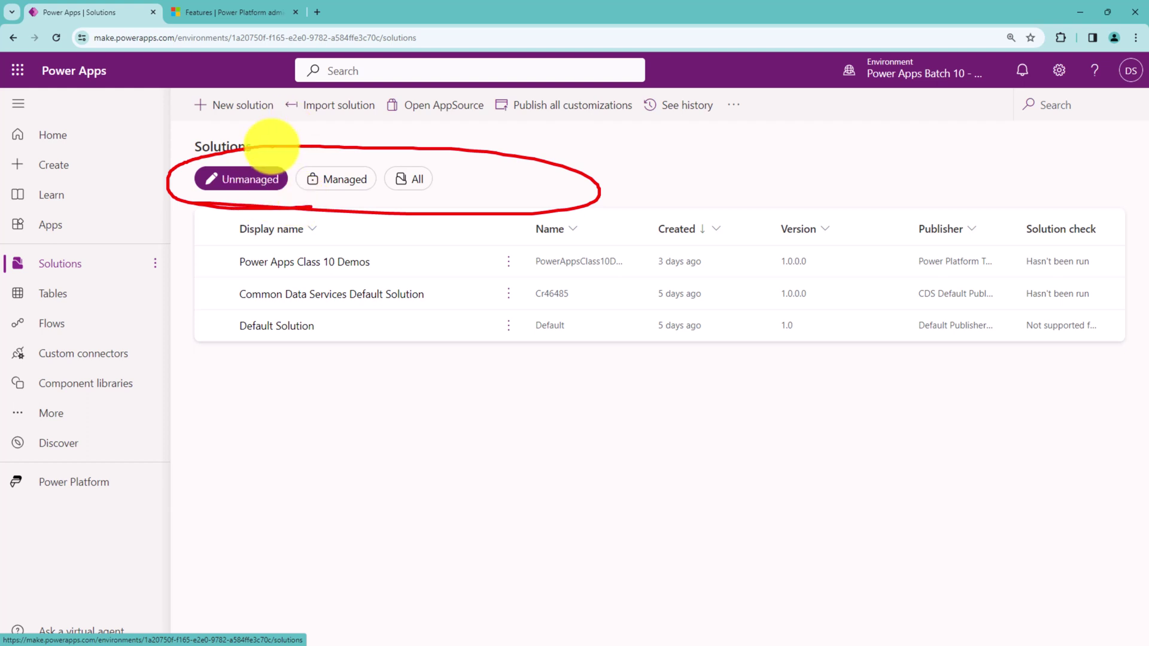
left_click_drag(279, 155, 204, 210)
left_click_drag(222, 154, 285, 221)
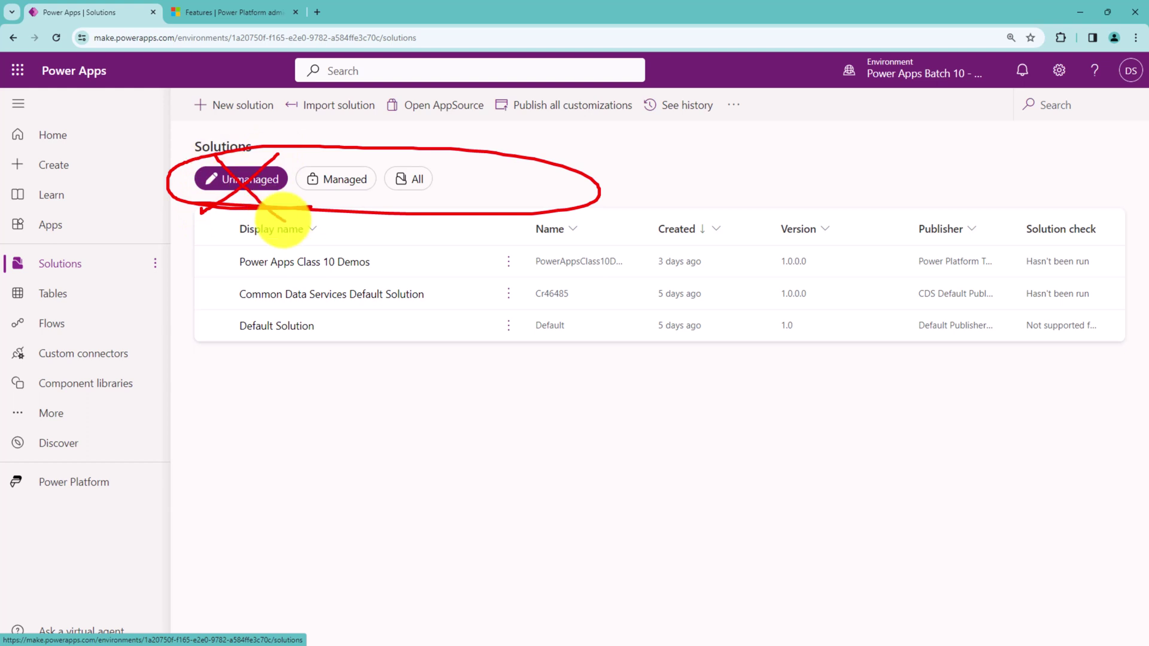
key("Escape")
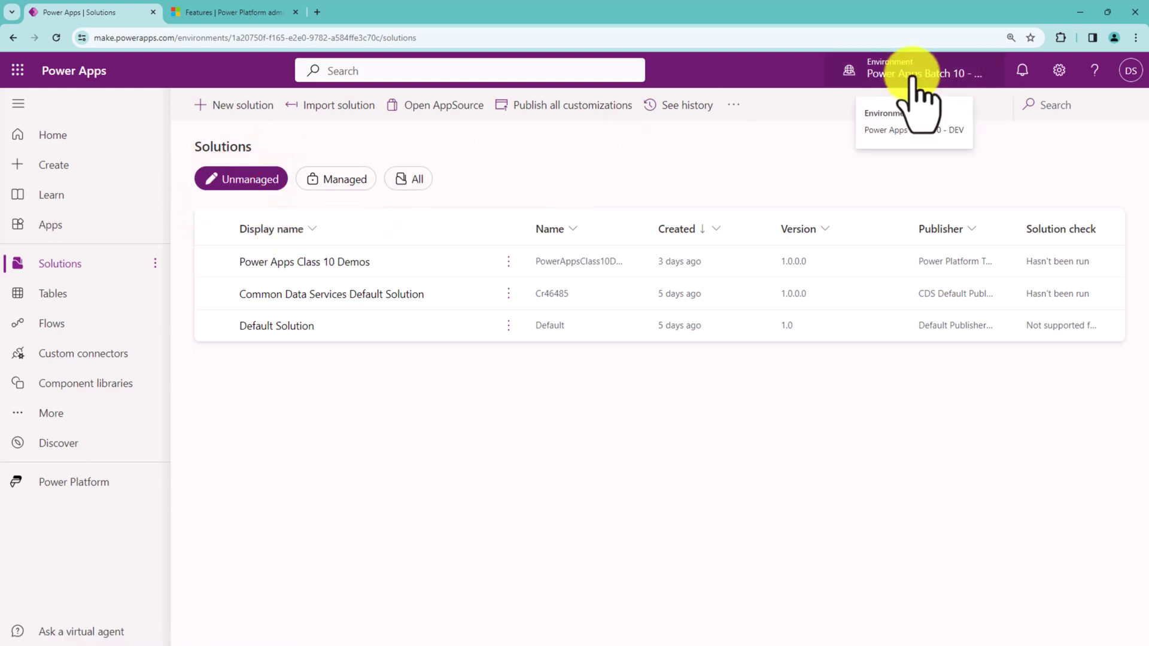
Step: Open the Power Platform admin center in a new tab from the Settings gear
left_click(1060, 70)
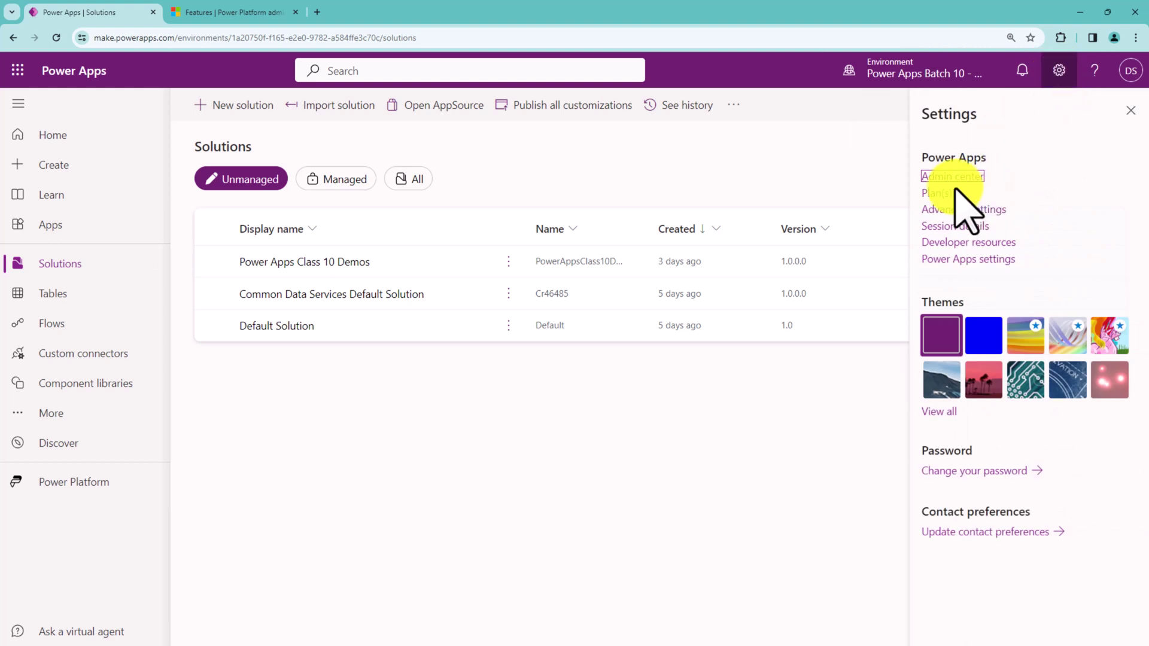
left_click_drag(905, 180, 873, 159)
key("Escape")
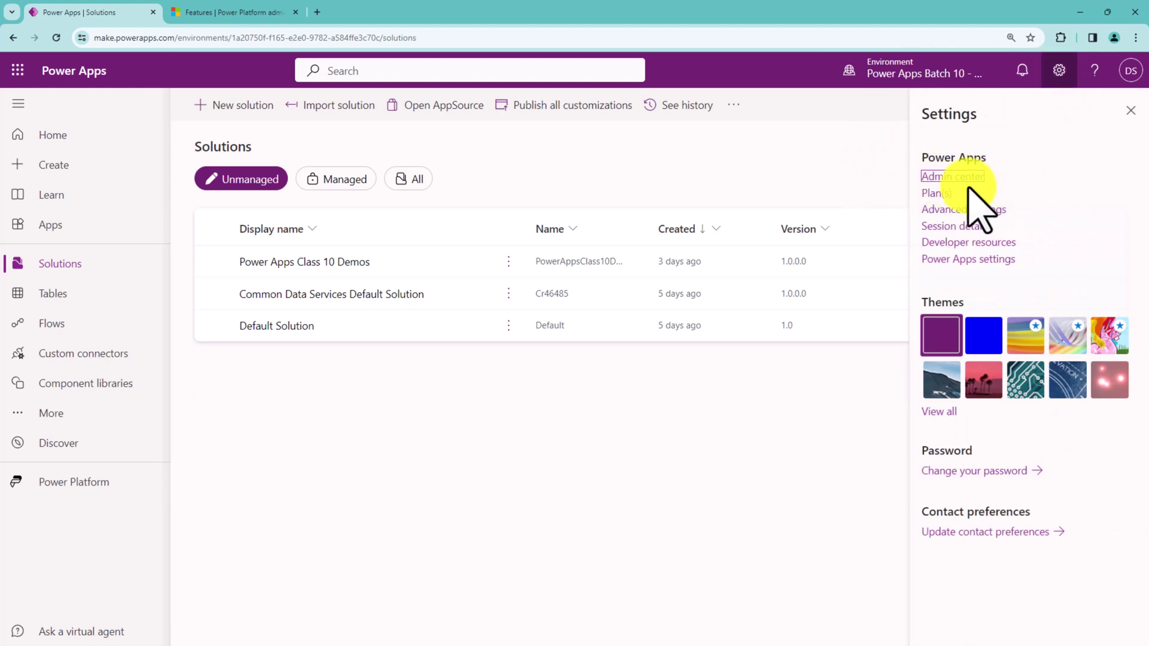
left_click(954, 176)
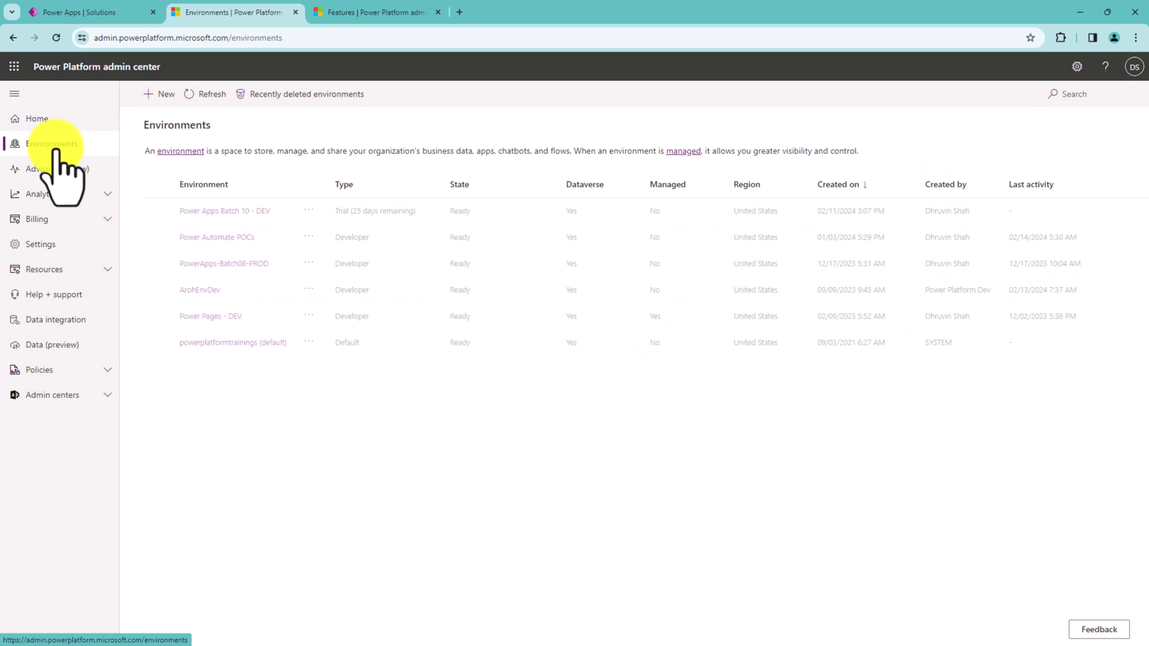
Step: Open the Settings page of the Power Apps Batch 10 - DEV environment
left_click(208, 212)
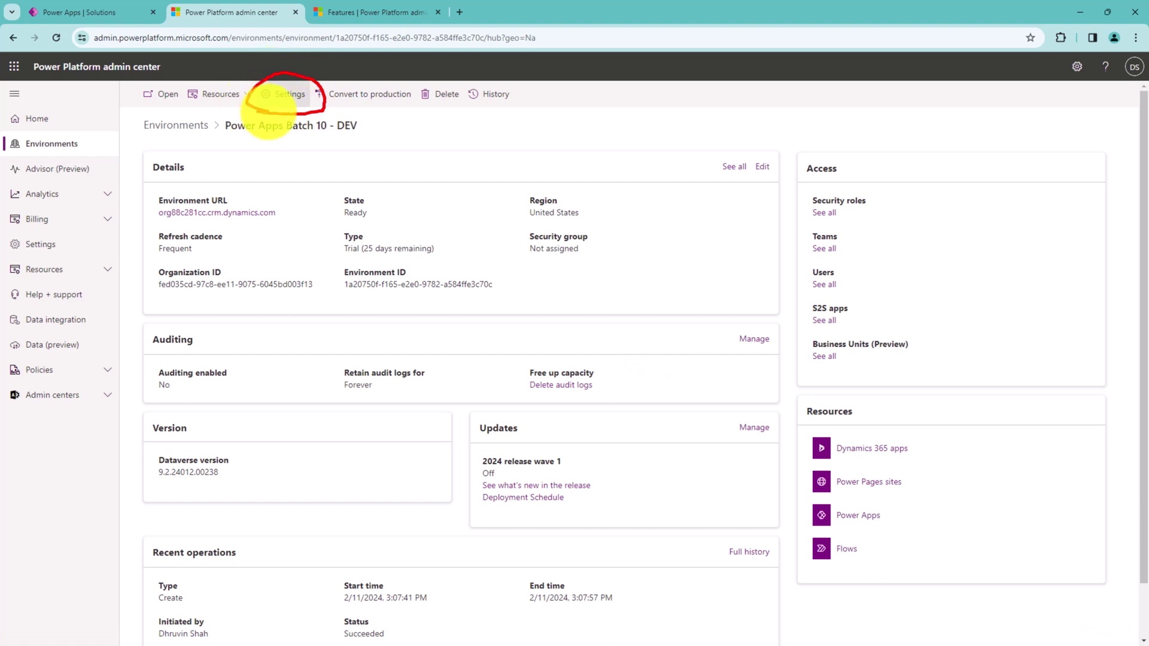
left_click(286, 95)
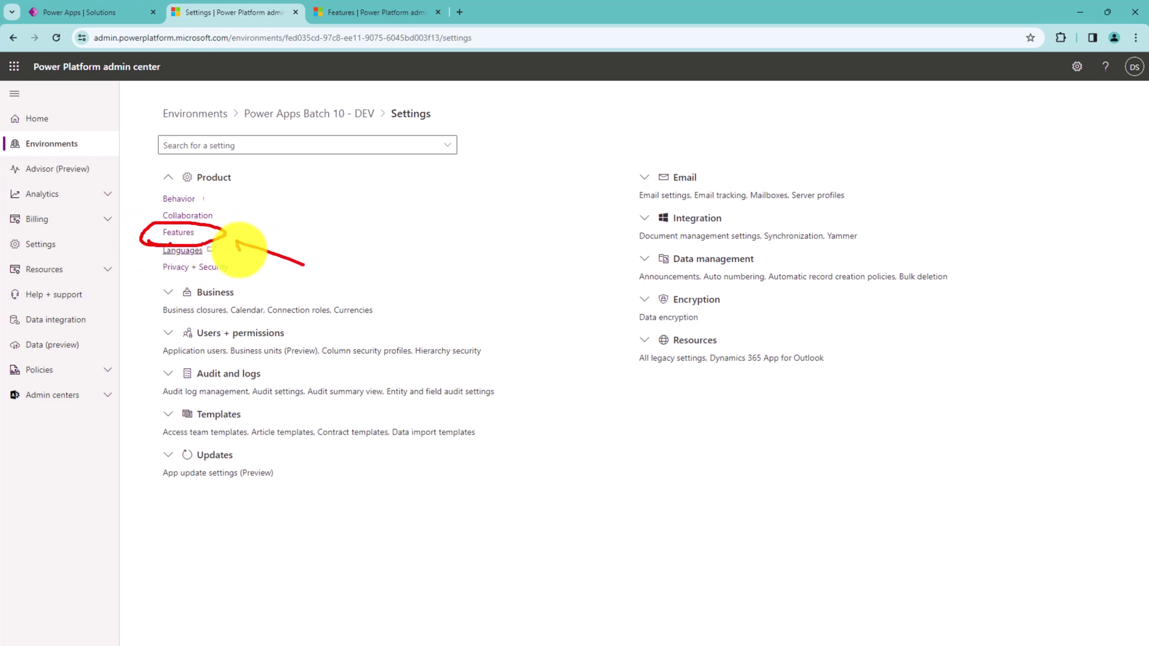
Step: Open Features and highlight the Block unmanaged customizations (Preview) setting, still Off
left_click(184, 234)
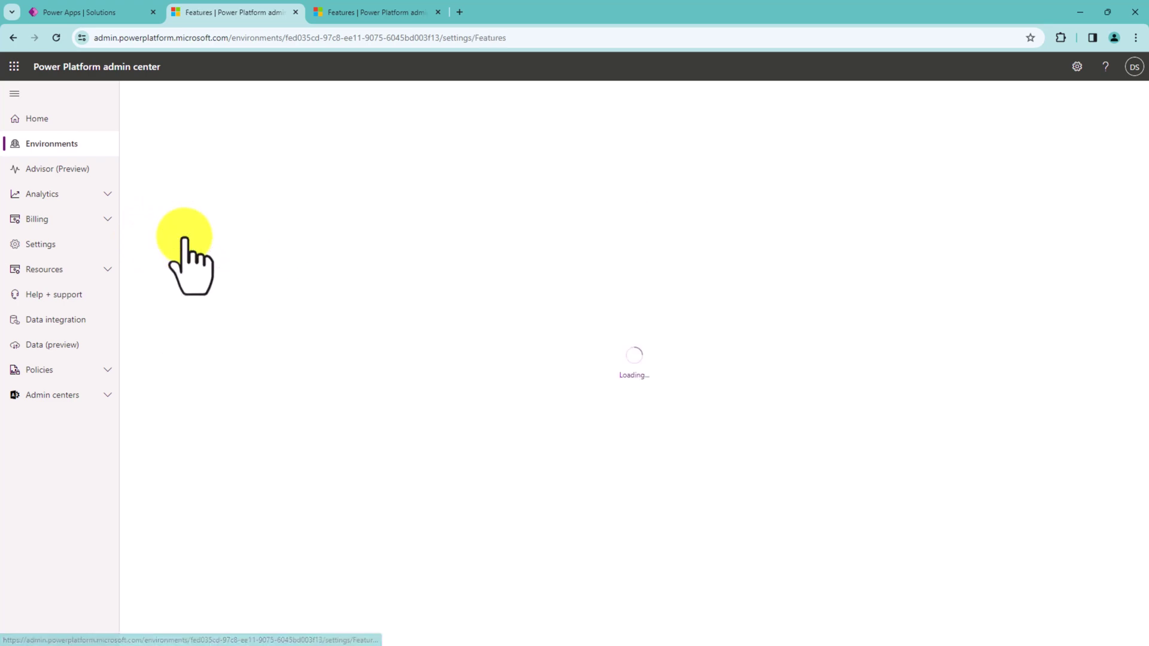
scroll(301, 287, "down", 5)
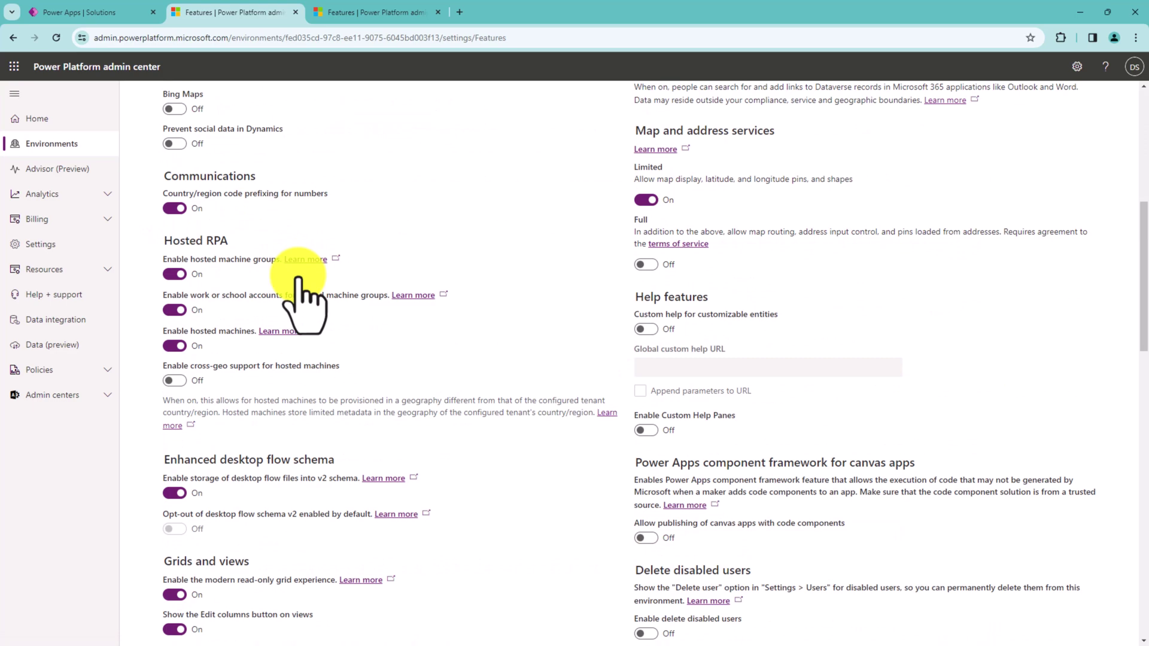
scroll(301, 287, "down", 4)
scroll(301, 287, "down", 1)
scroll(301, 287, "down", 2)
scroll(303, 290, "down", 1)
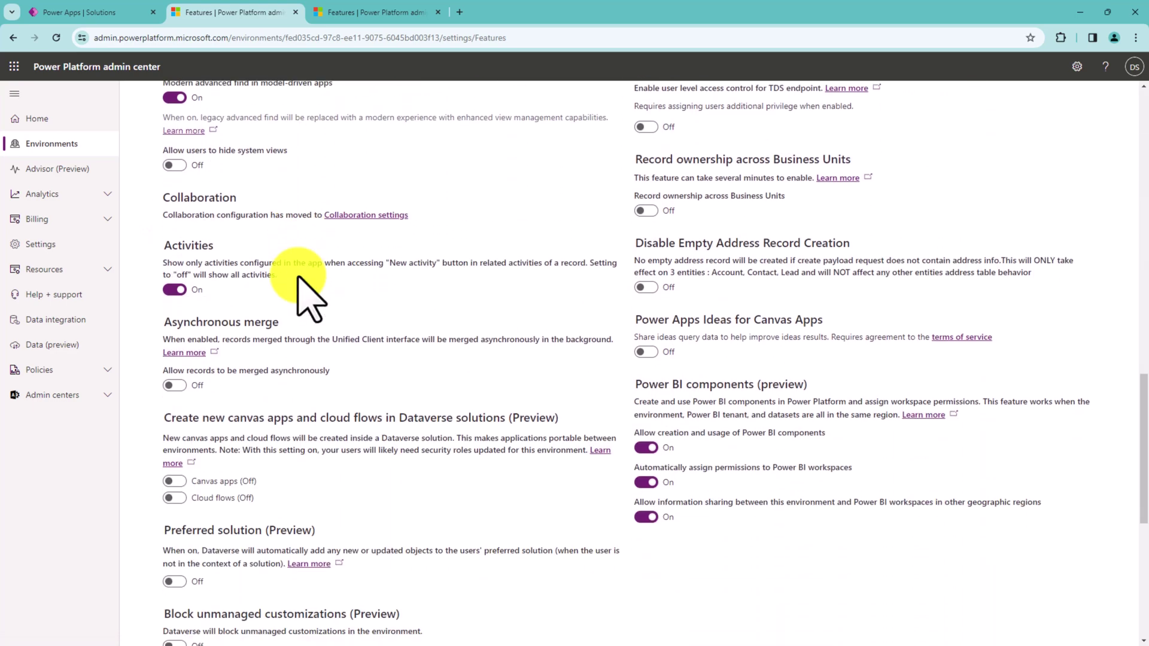
scroll(303, 290, "down", 4)
left_click_drag(449, 289, 512, 293)
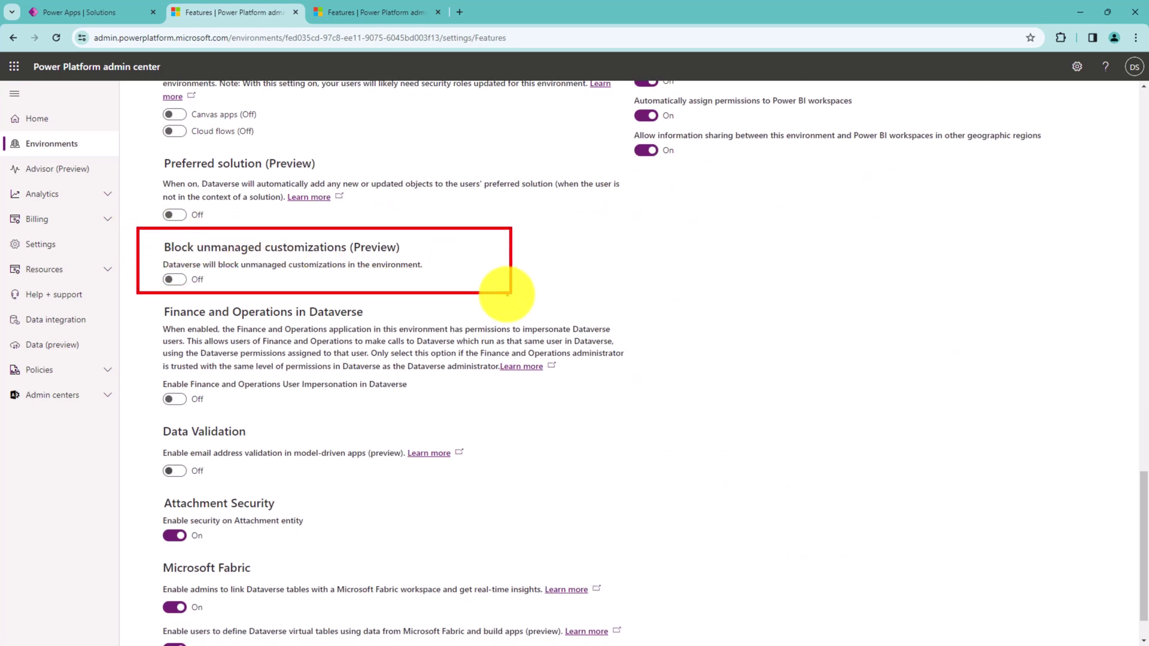
mouse_move(737, 264)
left_mouse_down()
mouse_move(532, 262)
mouse_move(602, 280)
left_mouse_up()
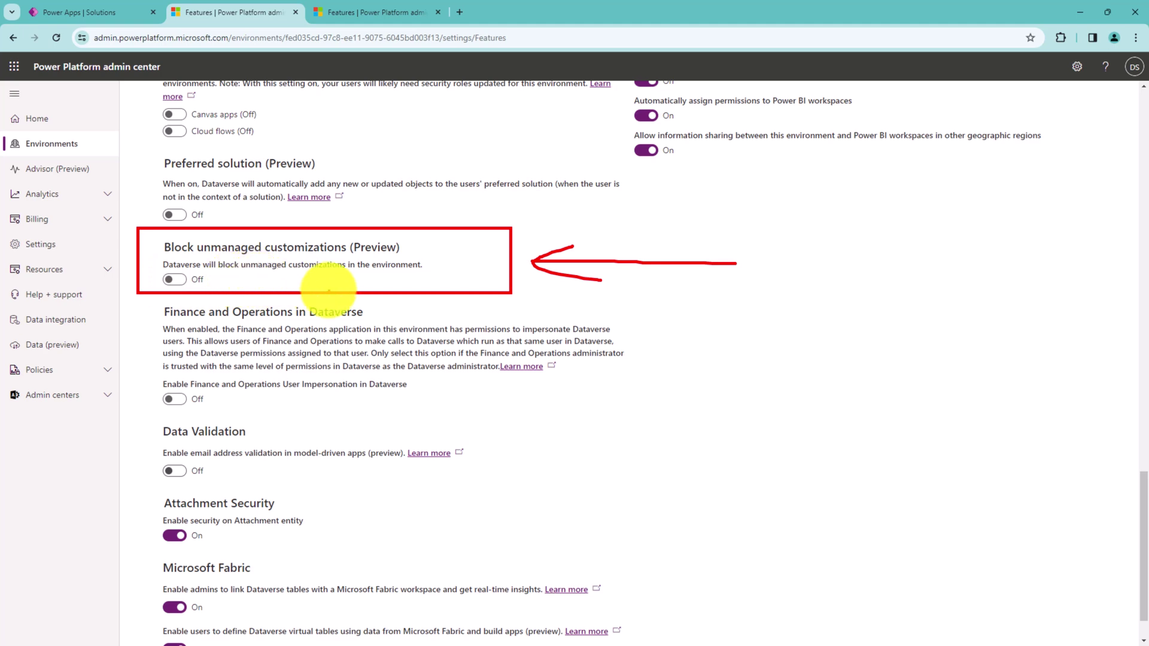
Step: Switch Block unmanaged customizations (Preview) to On
left_click(175, 279)
scroll(898, 494, "down", 2)
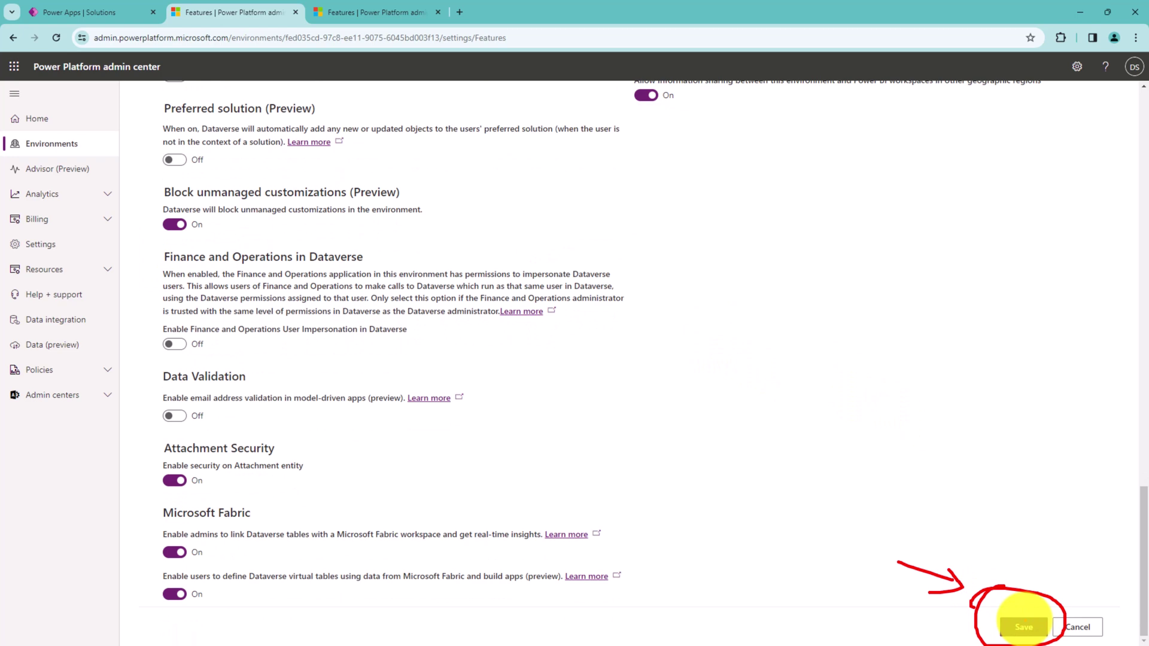